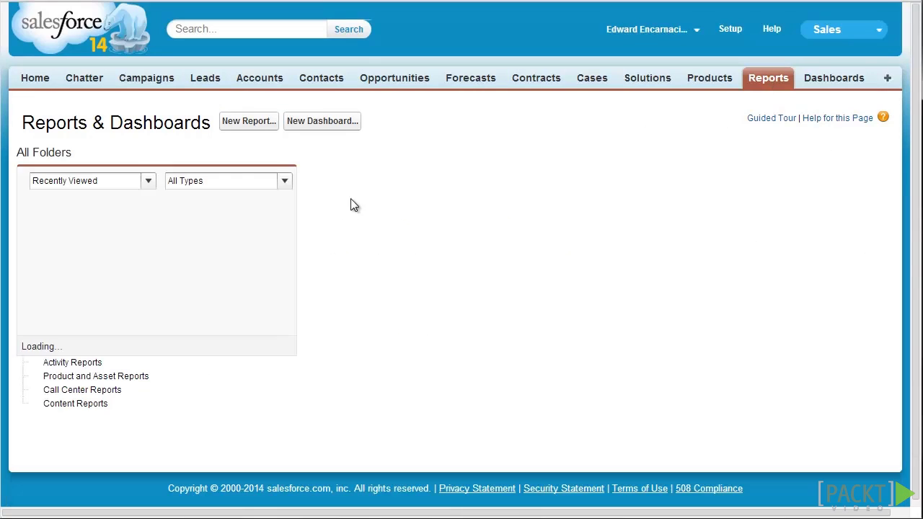
Step: Create a new report using the Opportunities report type from the Opportunities category
left_click(248, 121)
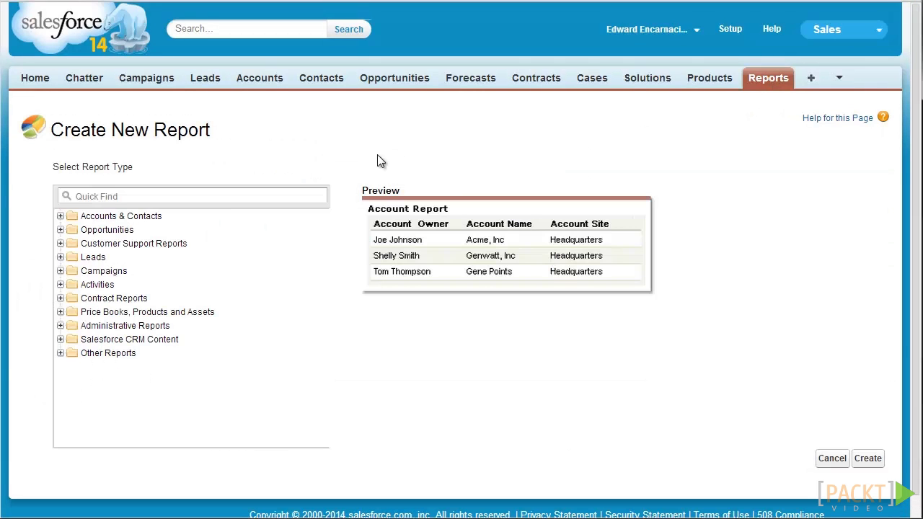
left_click(61, 230)
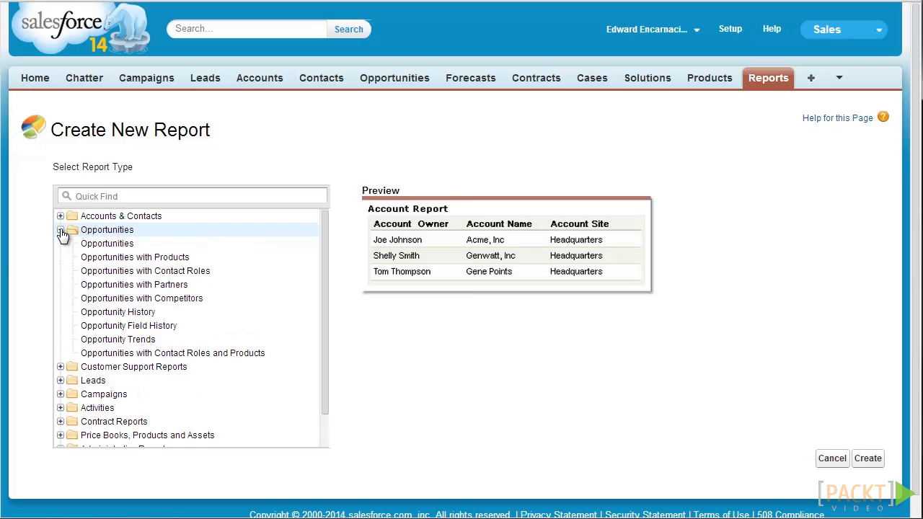
left_click(108, 249)
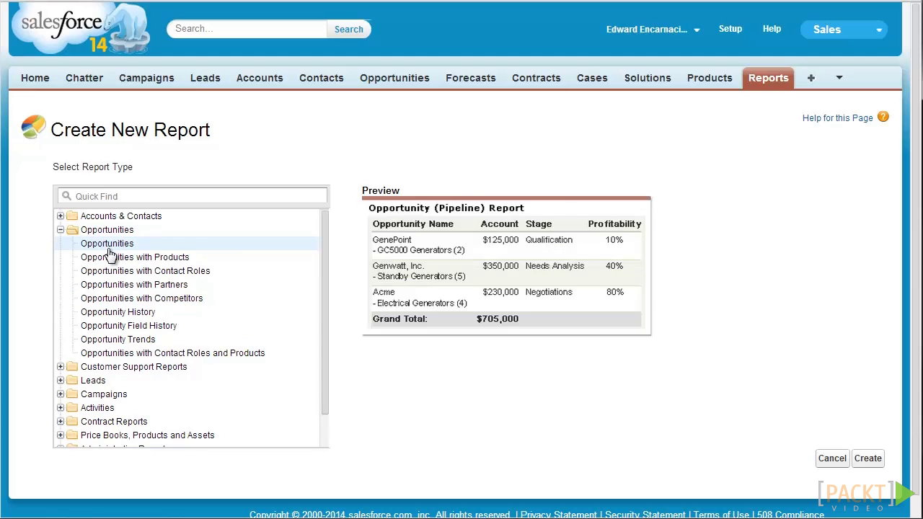
left_click(867, 458)
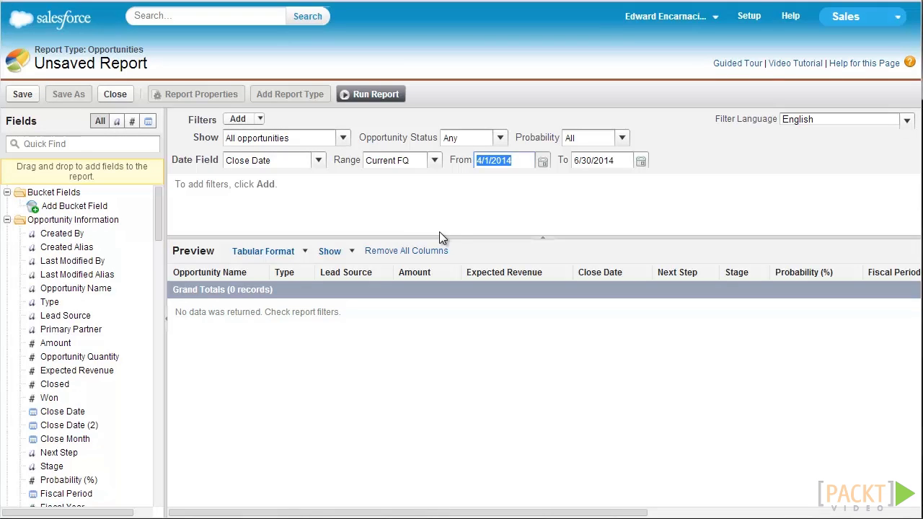
Step: Remove all default columns from the report and change its format to Matrix
left_click(443, 250)
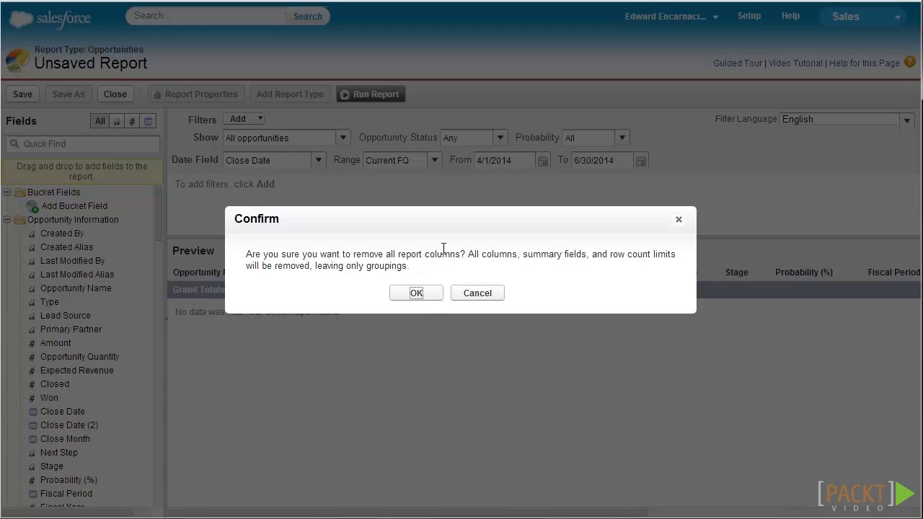
left_click(427, 293)
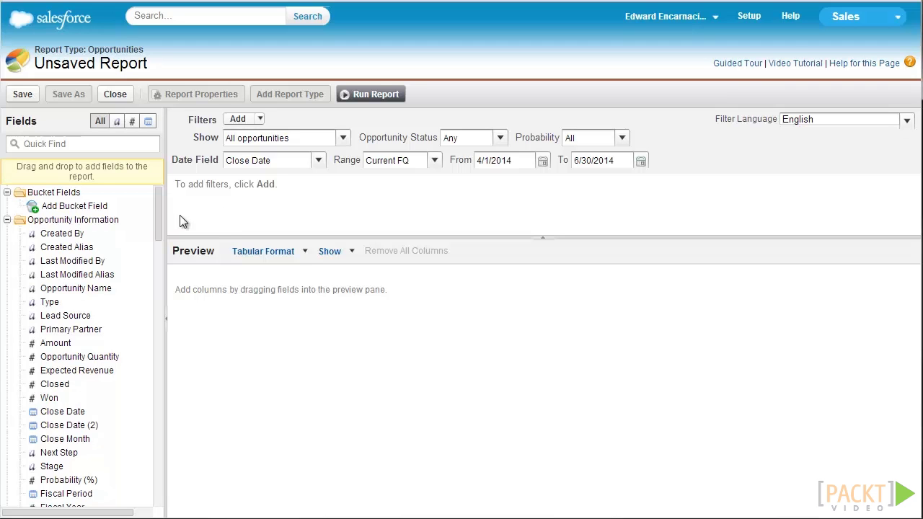
left_click(304, 252)
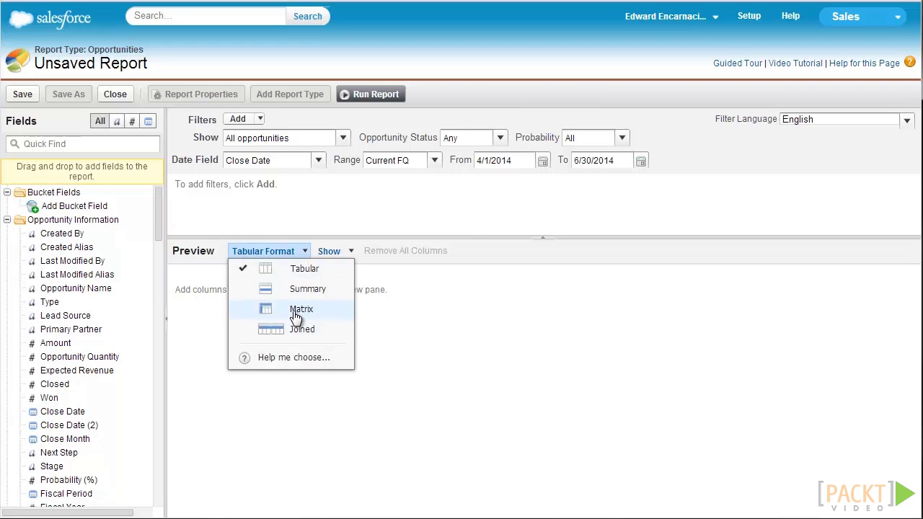
left_click(276, 316)
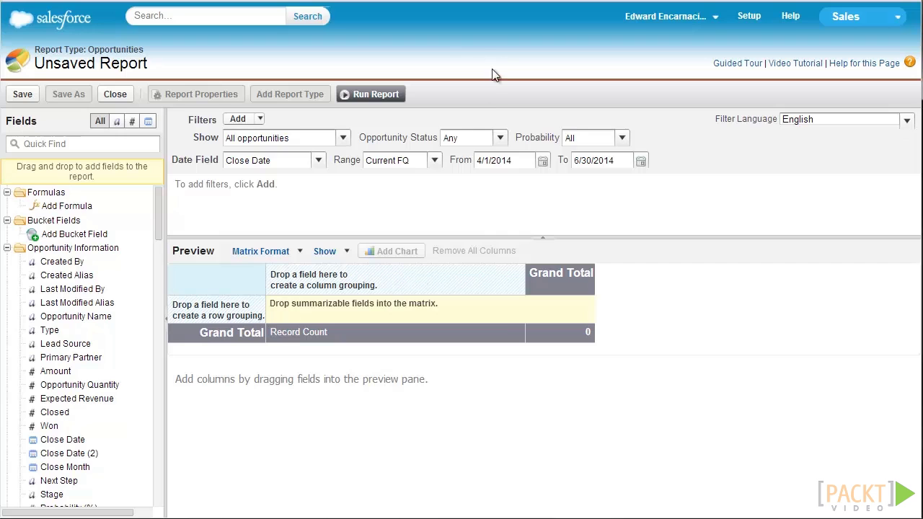
Step: Set the Close Date range to All Time and add Amount to the matrix, summarized by Sum
left_click(435, 162)
left_click(431, 179)
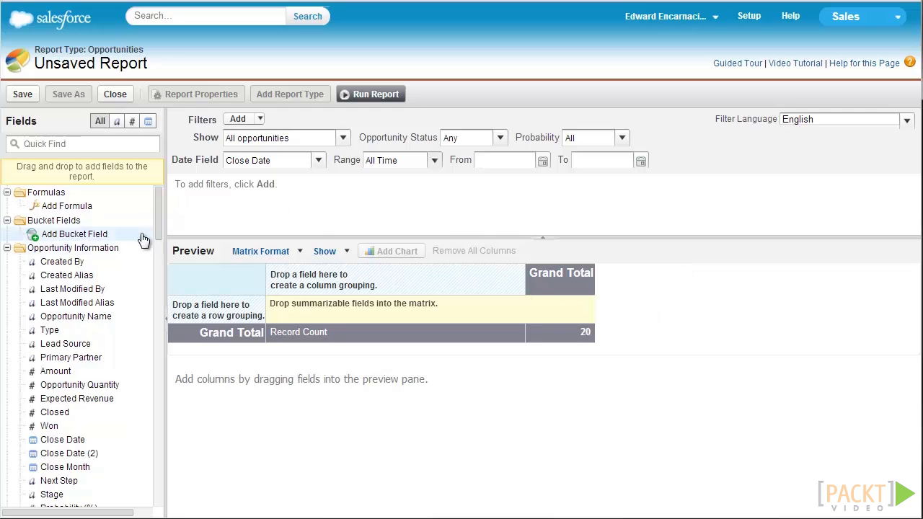
scroll(157, 216, "down", 3)
left_click_drag(51, 248, 352, 312)
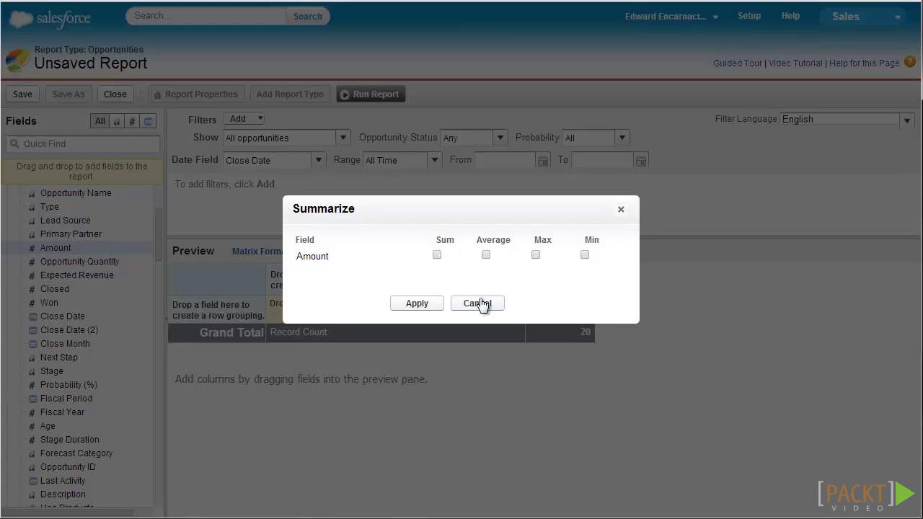
left_click(416, 303)
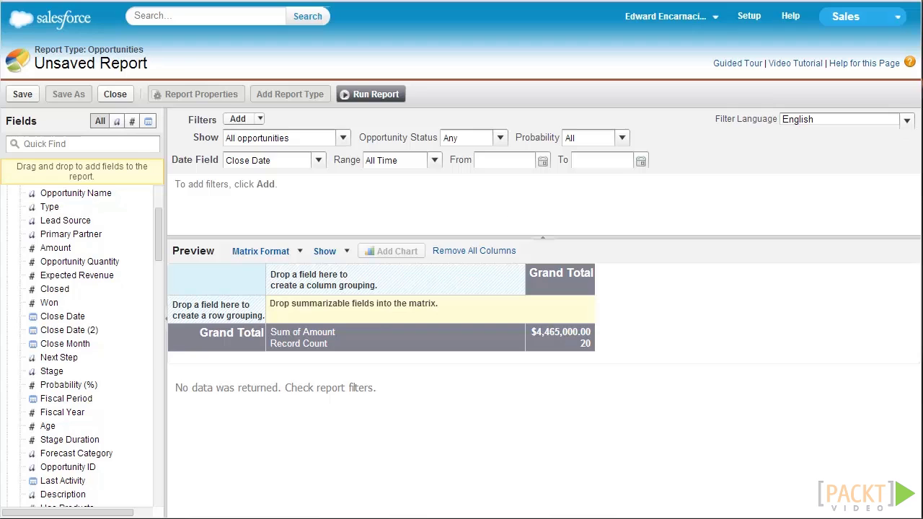
Step: Group the matrix rows by Opportunity Name and then by Opportunity Owner
scroll(79, 346, "up", 3)
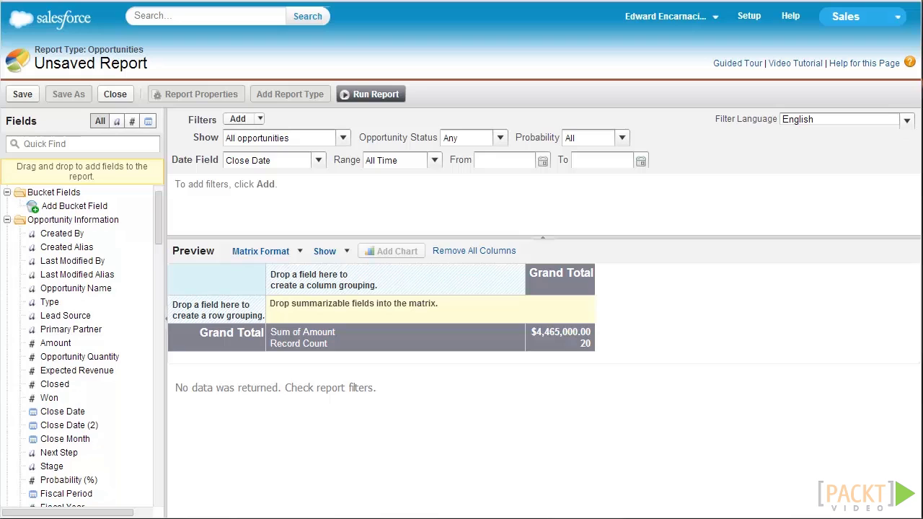
scroll(117, 231, "down", 1)
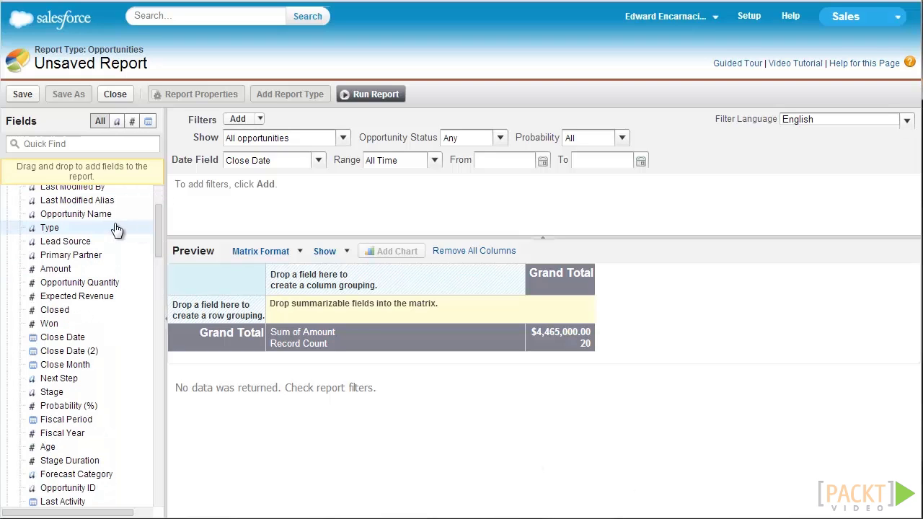
left_click_drag(108, 219, 201, 310)
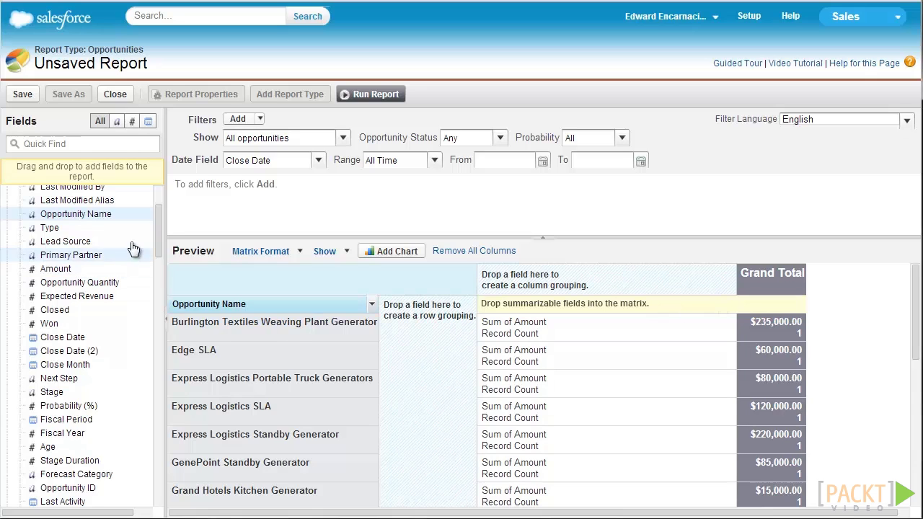
left_click_drag(159, 220, 159, 249)
left_click_drag(101, 447, 416, 337)
Step: Review the row groupings in the preview and group the matrix columns by Stage
scroll(474, 334, "down", 5)
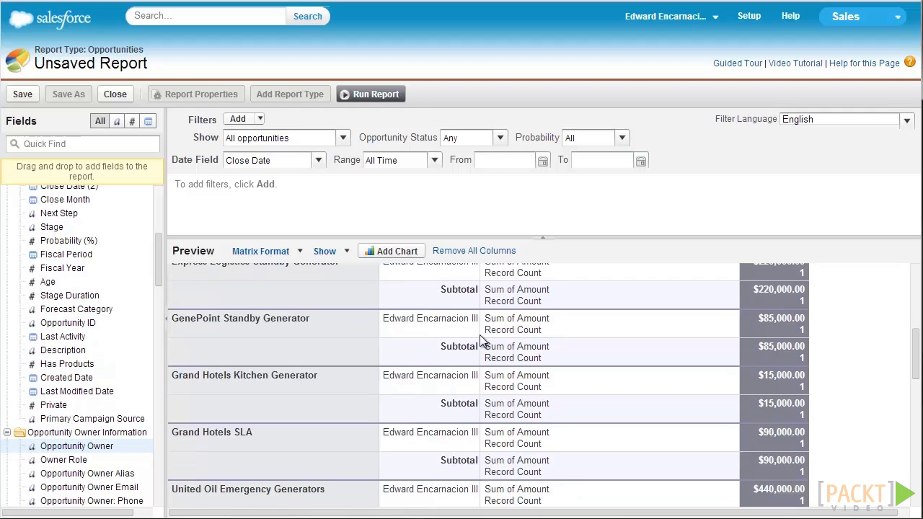
scroll(479, 356, "up", 5)
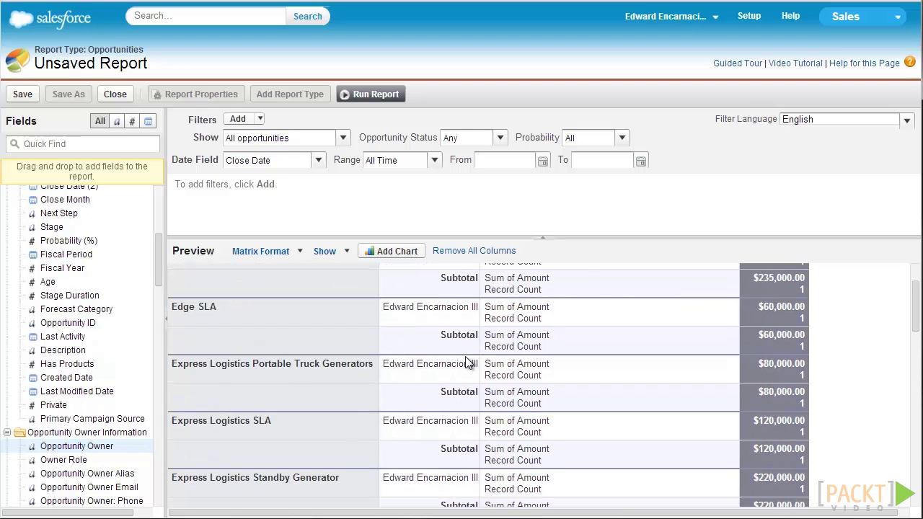
scroll(457, 357, "down", 10)
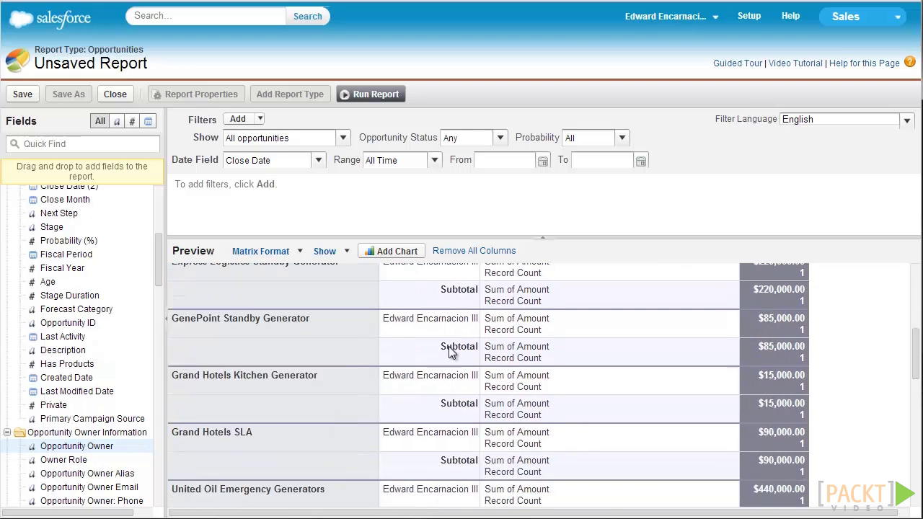
scroll(459, 351, "up", 10)
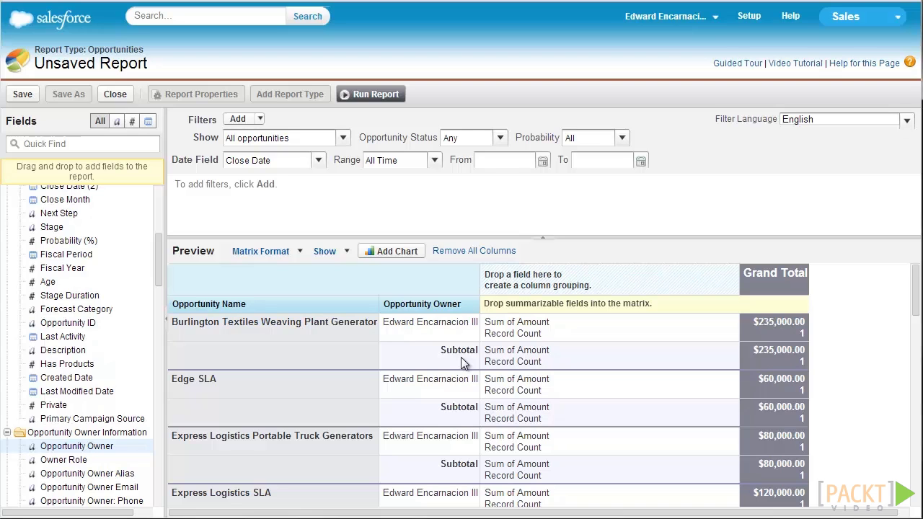
left_click_drag(156, 270, 97, 354)
left_click_drag(62, 423, 543, 277)
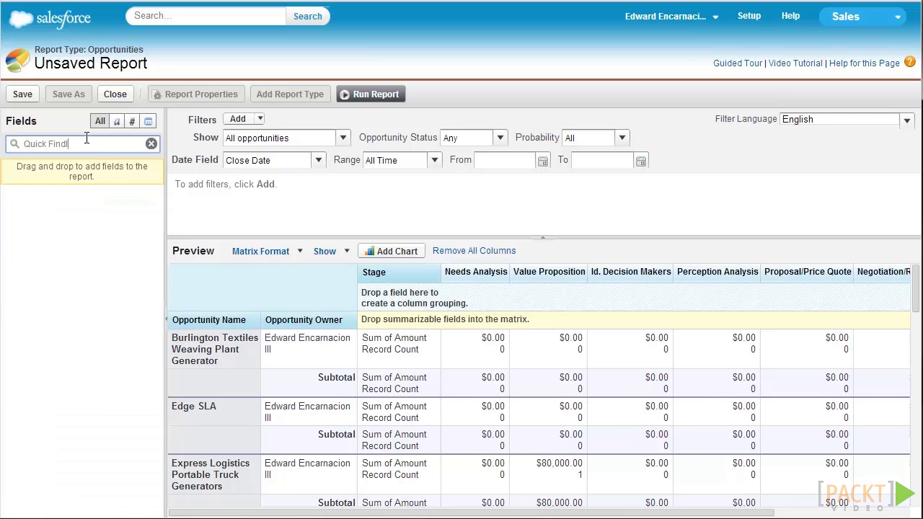
Step: Find the Industry field and add it as a second column grouping beneath Stage
key("ctrl+a")
key("BackSpace")
type("Qu")
key("BackSpace")
key("BackSpace")
type("Industry")
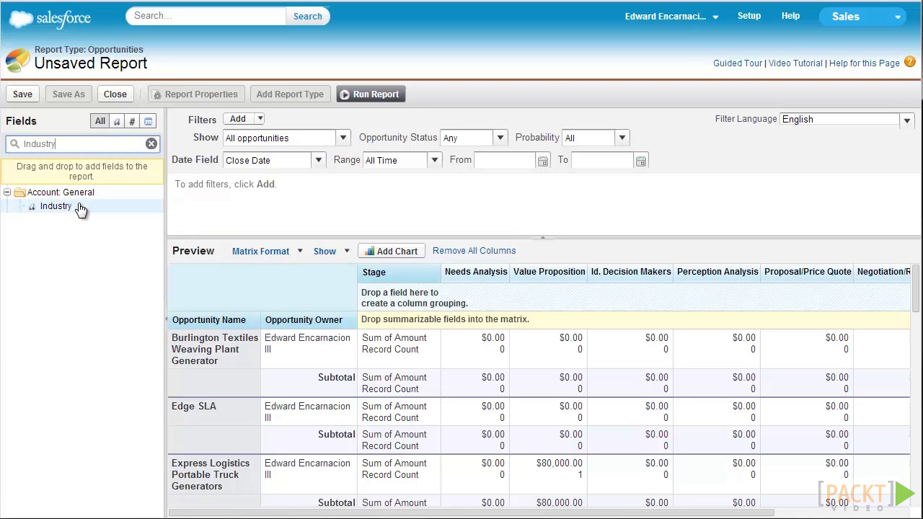
left_click_drag(58, 206, 459, 287)
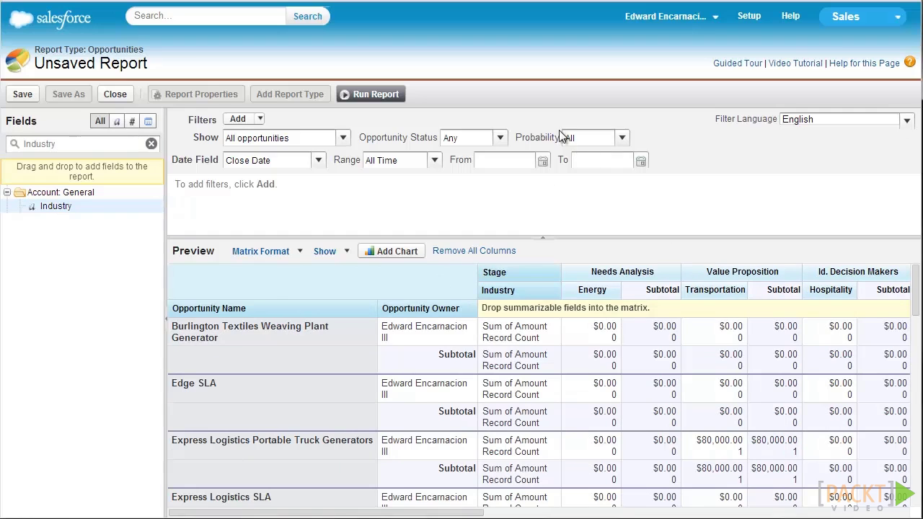
Step: Save the report as "Sales Matrix Report" in My Personal Custom Reports and run it
left_click(22, 94)
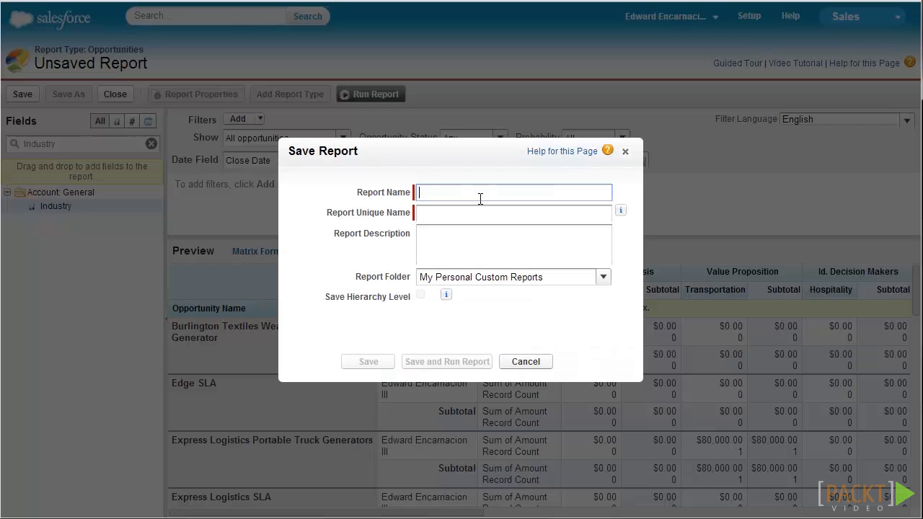
type("Sales")
key("Tab")
key("Tab")
key("Tab")
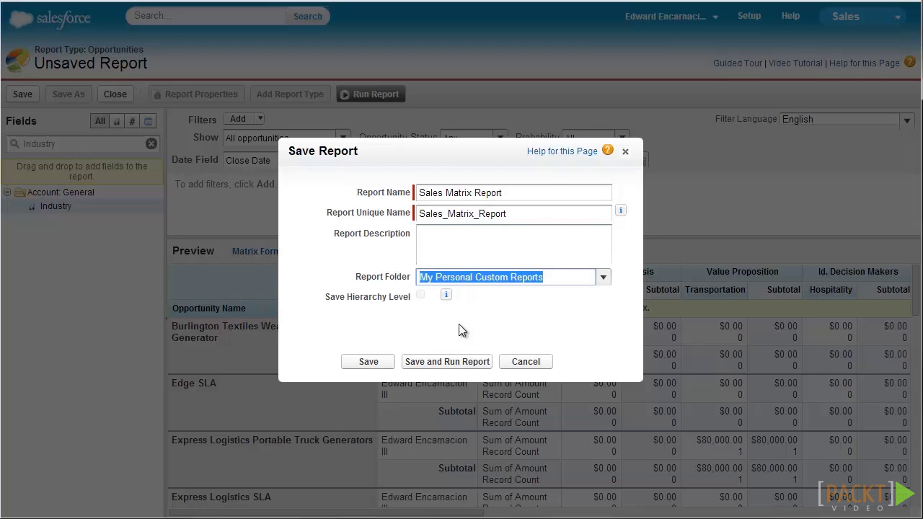
left_click(418, 361)
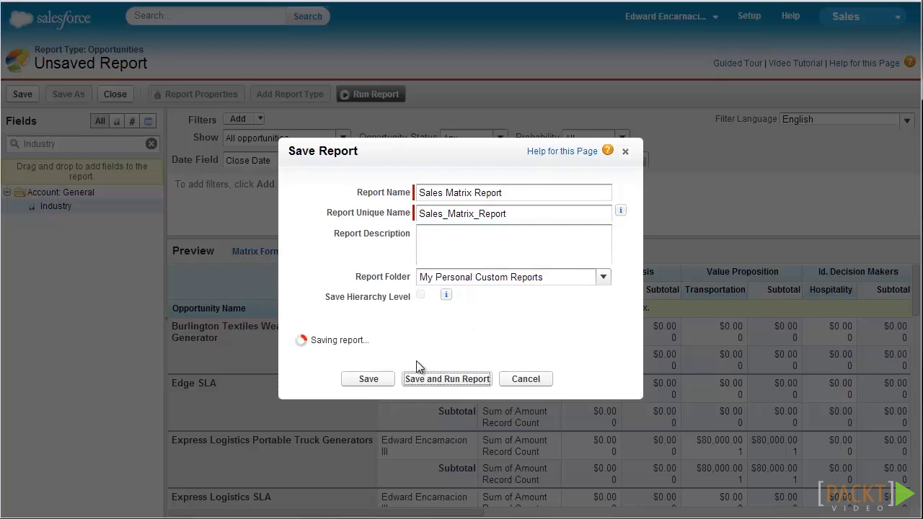